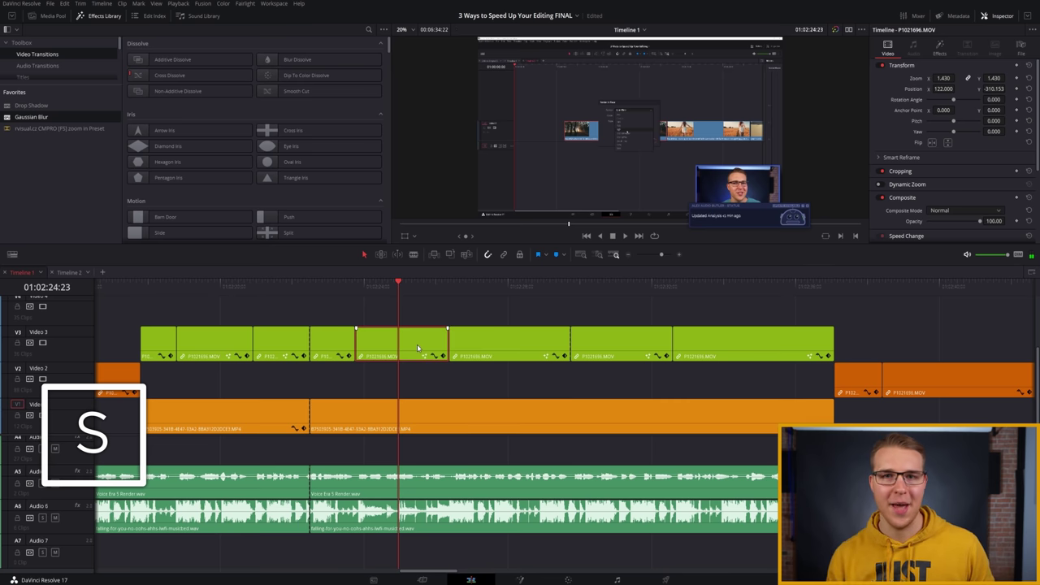
Step: Split the green Video 3 clip, then the Video 1 and audio clips, at the playhead
{"action": "key", "text": "ctrl+b"}
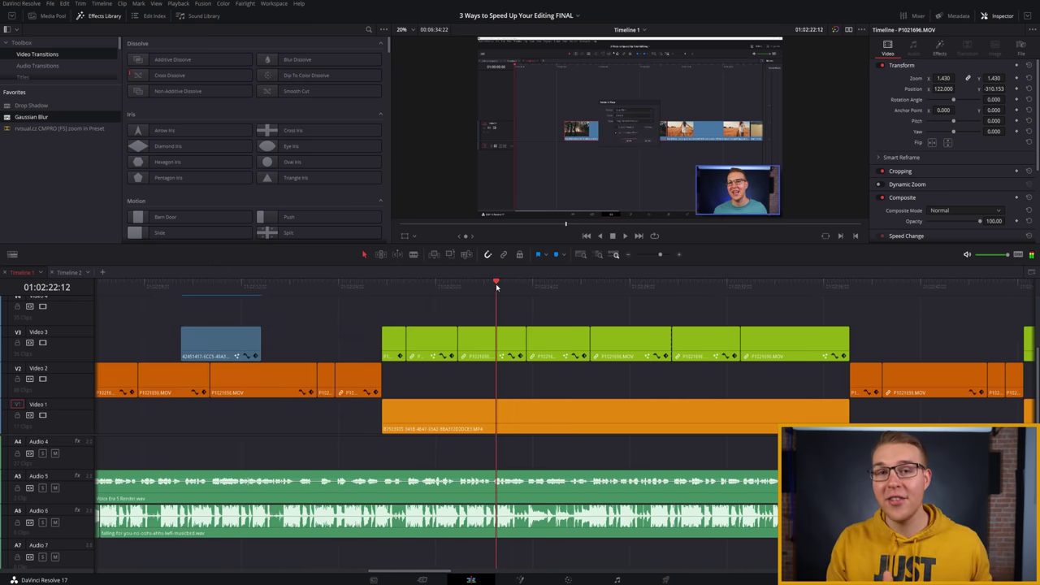
{"action": "key", "text": "ctrl+b"}
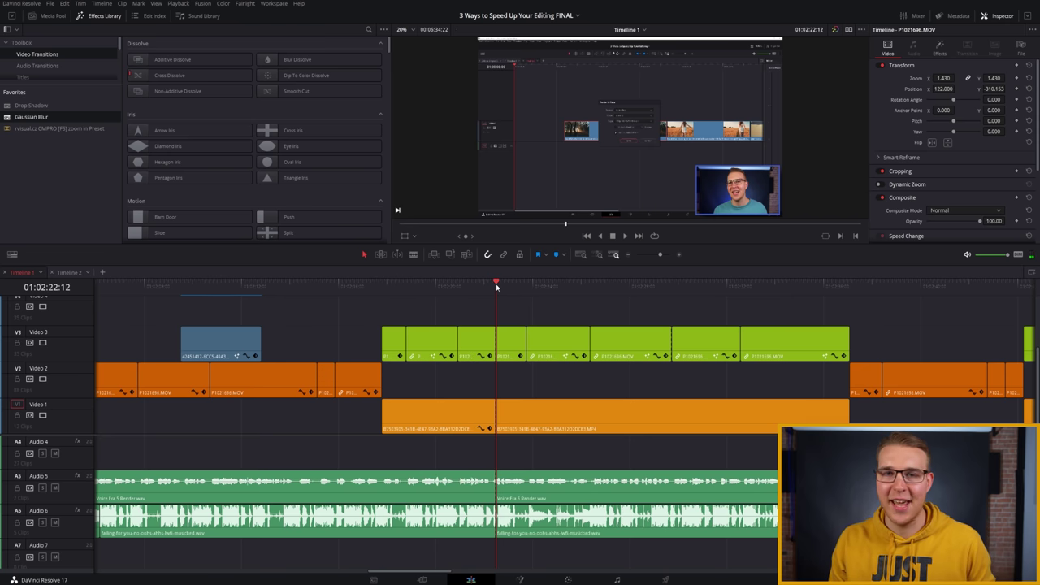
{"action": "left_click_drag", "start_coordinate": [496, 286], "coordinate": [471, 290]}
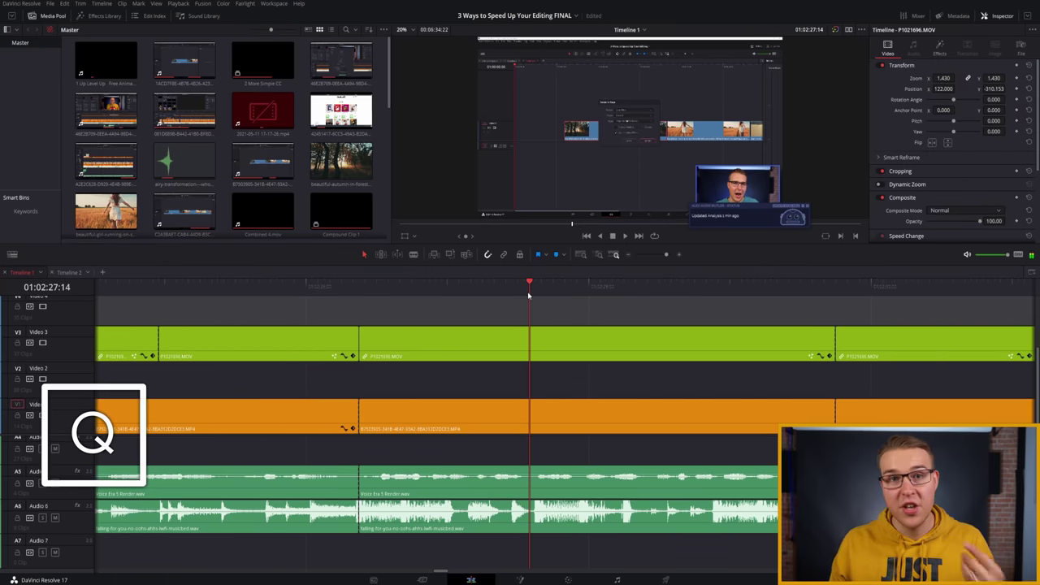
Step: Ripple-trim all tracks from the previous cut to the playhead, then cut every track slightly later
{"action": "key", "text": "q"}
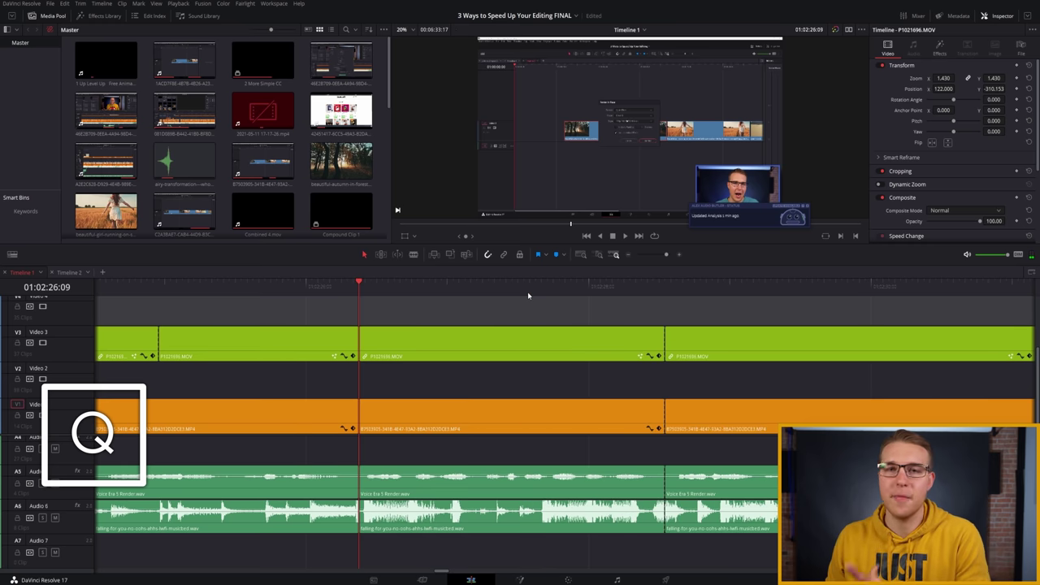
{"action": "left_click", "coordinate": [378, 286]}
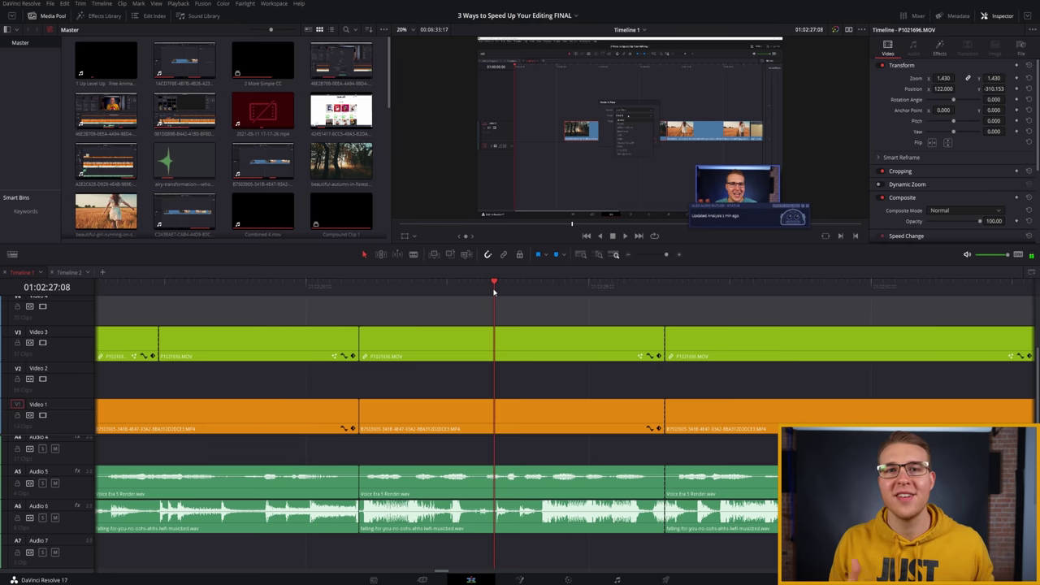
{"action": "key", "text": "w"}
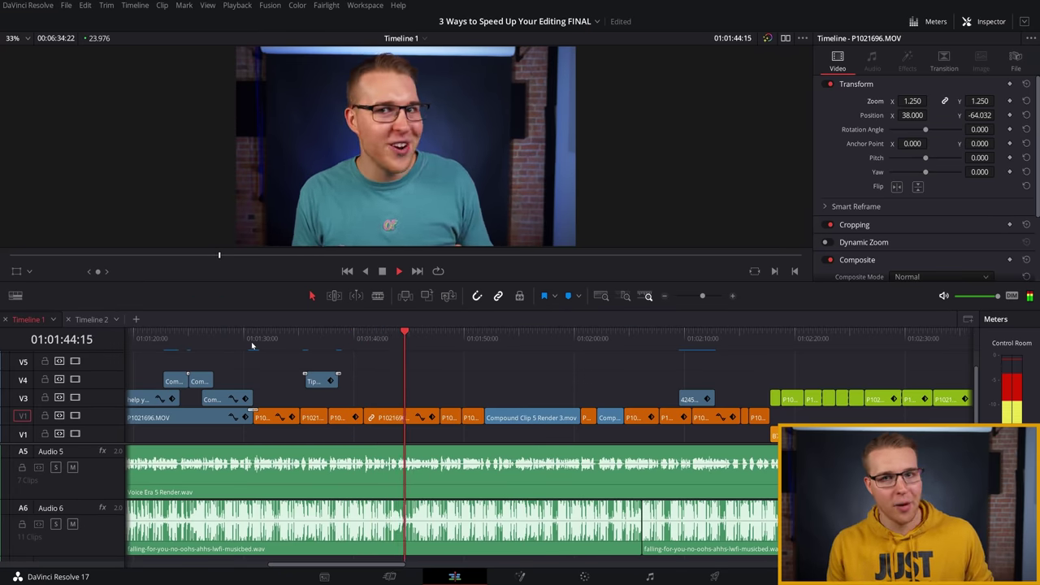
Step: Play the timeline forward at double speed, then change the playback speed with X
{"action": "key", "text": "c"}
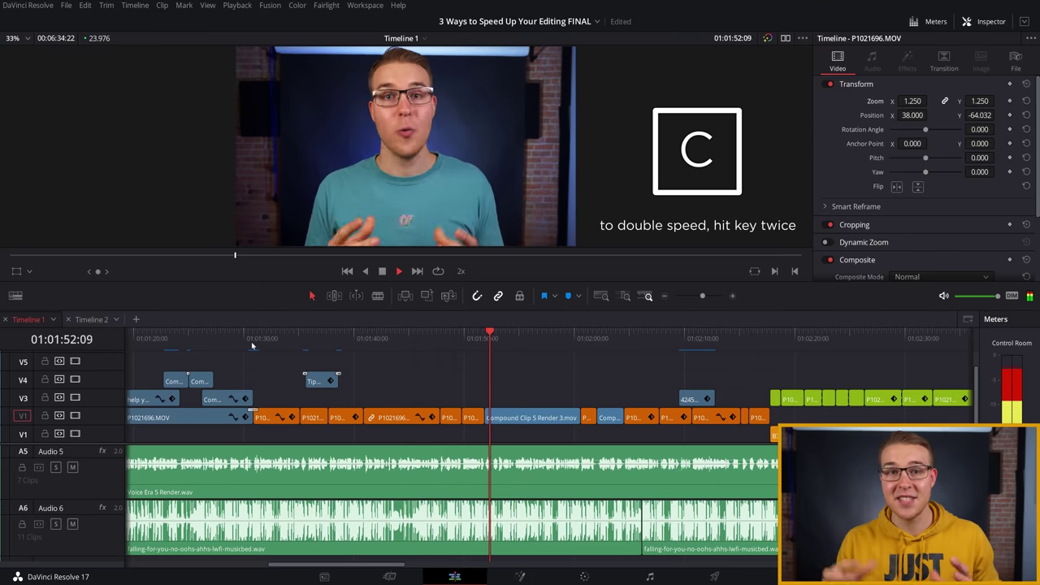
{"action": "key", "text": "x"}
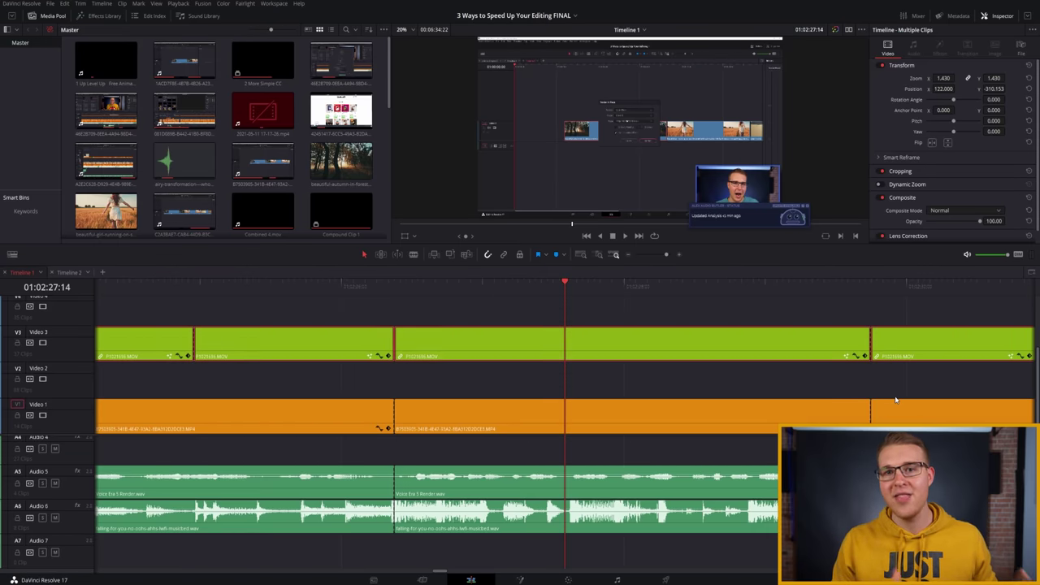
Step: Add default transitions at every edit point between the green Video 3 clips with Shift+D
{"action": "key", "text": "shift+d"}
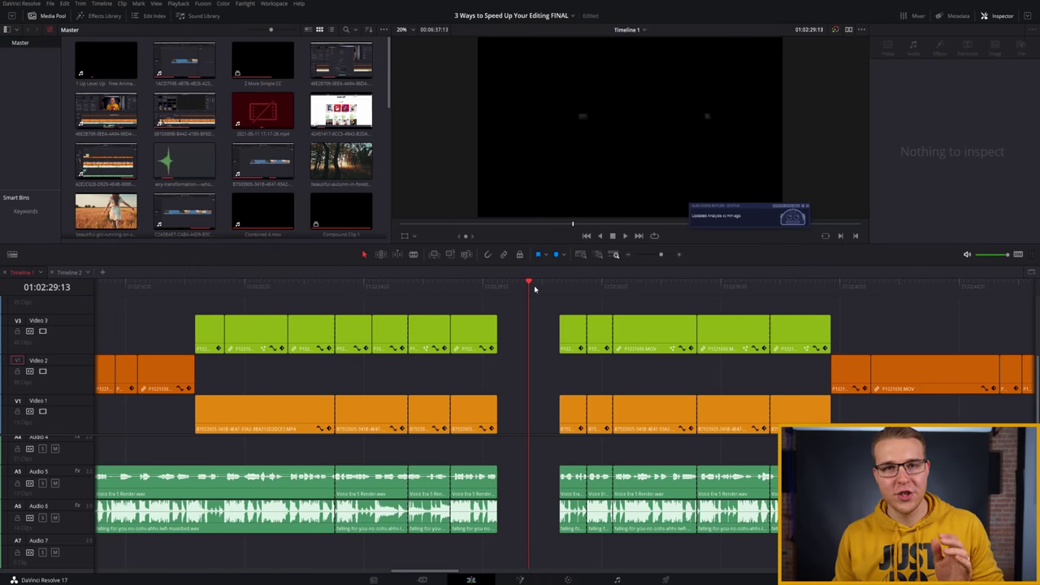
Step: Shift the clips before the playhead ten frames later and those after it eleven frames earlier
{"action": "key", "text": "shift+a"}
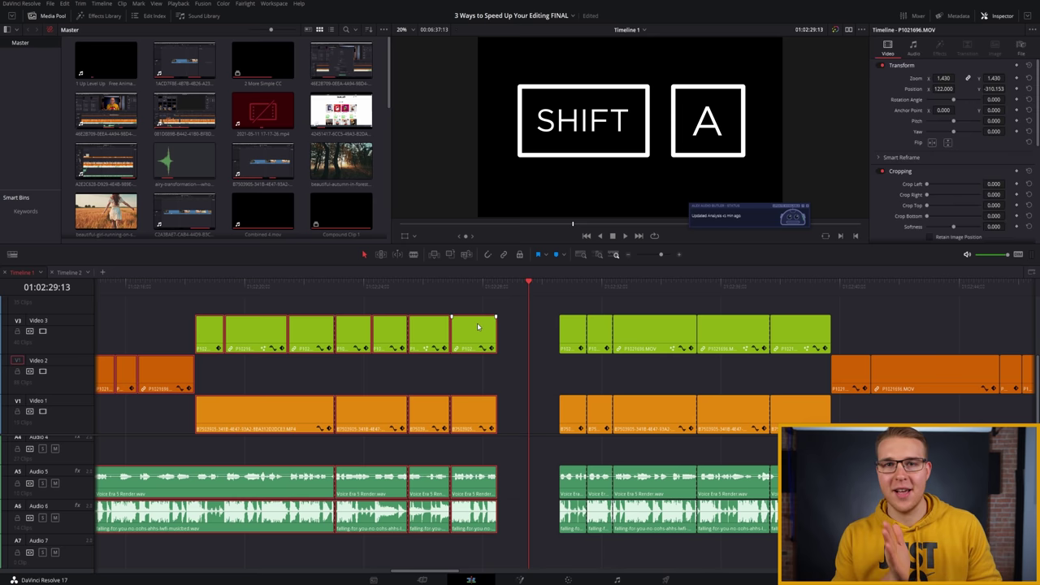
{"action": "left_click_drag", "start_coordinate": [483, 327], "coordinate": [490, 327]}
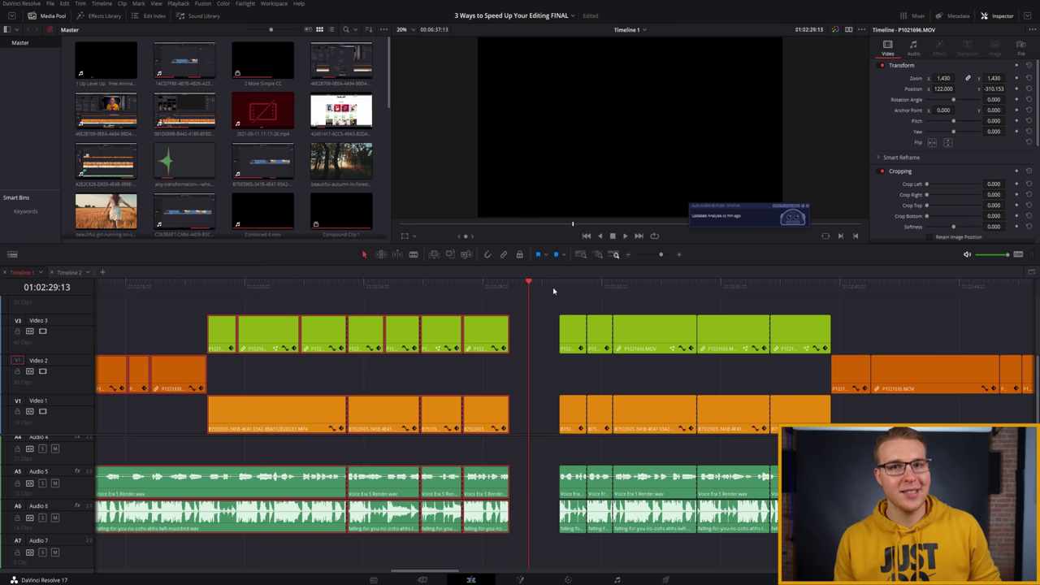
{"action": "key", "text": "a"}
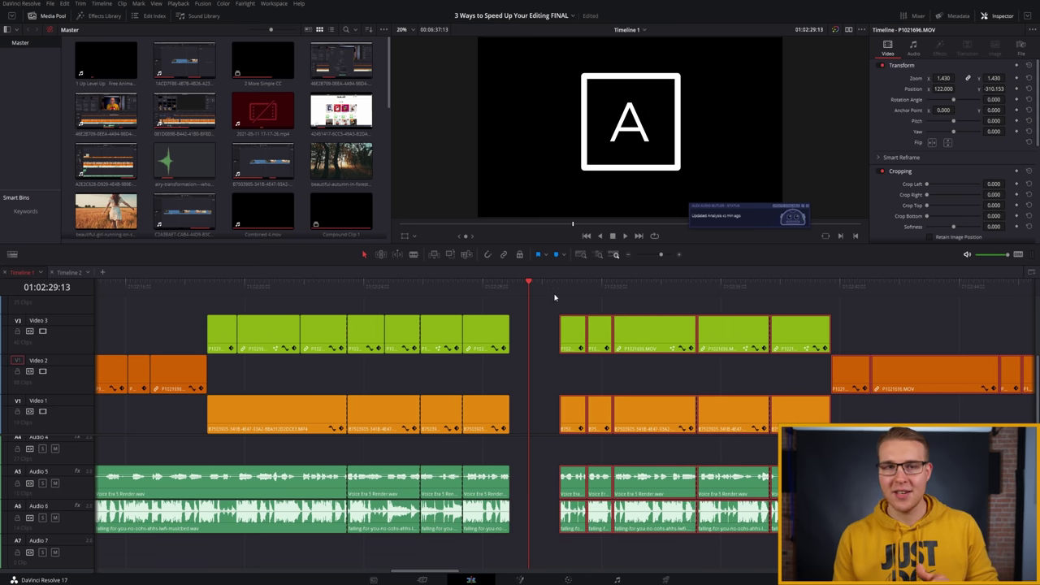
{"action": "left_click_drag", "start_coordinate": [573, 331], "coordinate": [559, 335]}
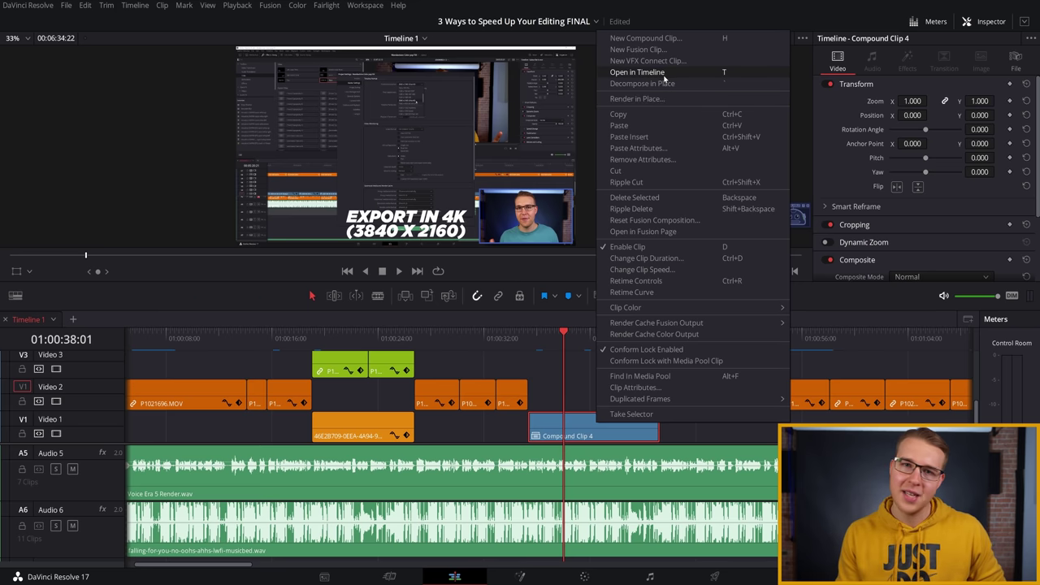
Step: Open Compound Clip 4 in its own timeline tab and select the clips on track V4
{"action": "left_click", "coordinate": [533, 362]}
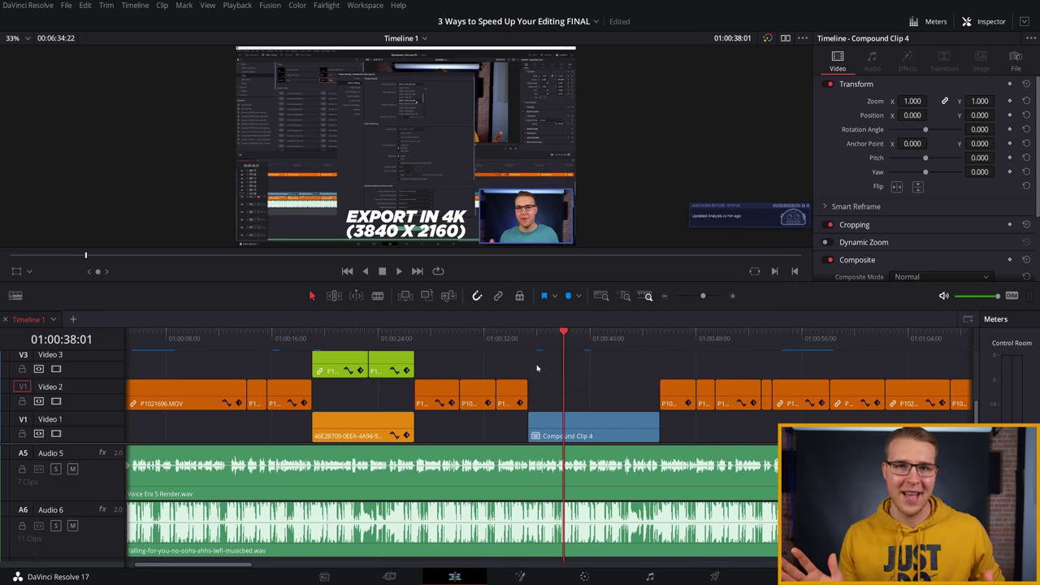
{"action": "double_click", "coordinate": [554, 417]}
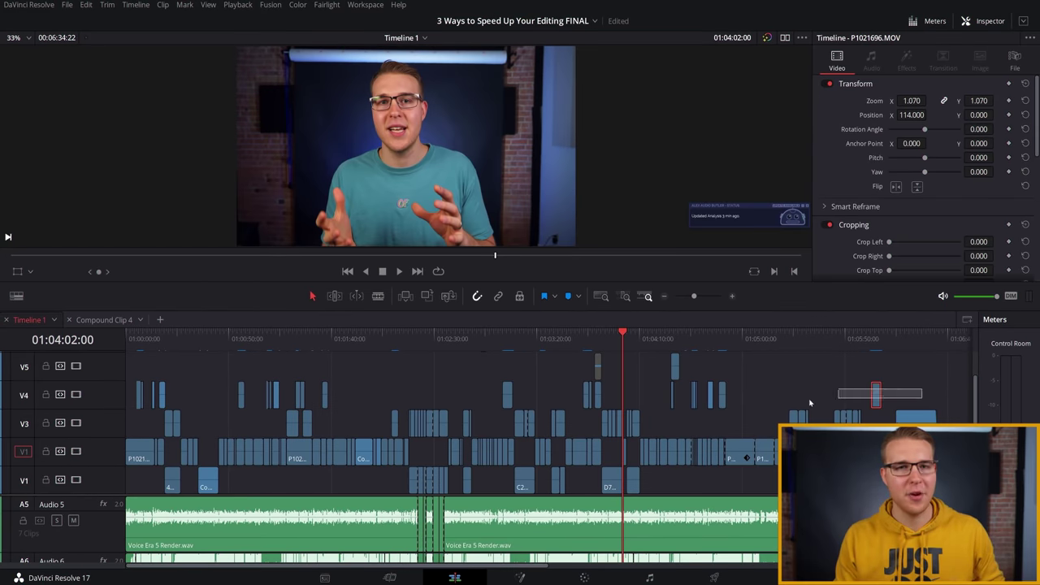
{"action": "left_click_drag", "start_coordinate": [132, 395], "coordinate": [134, 396]}
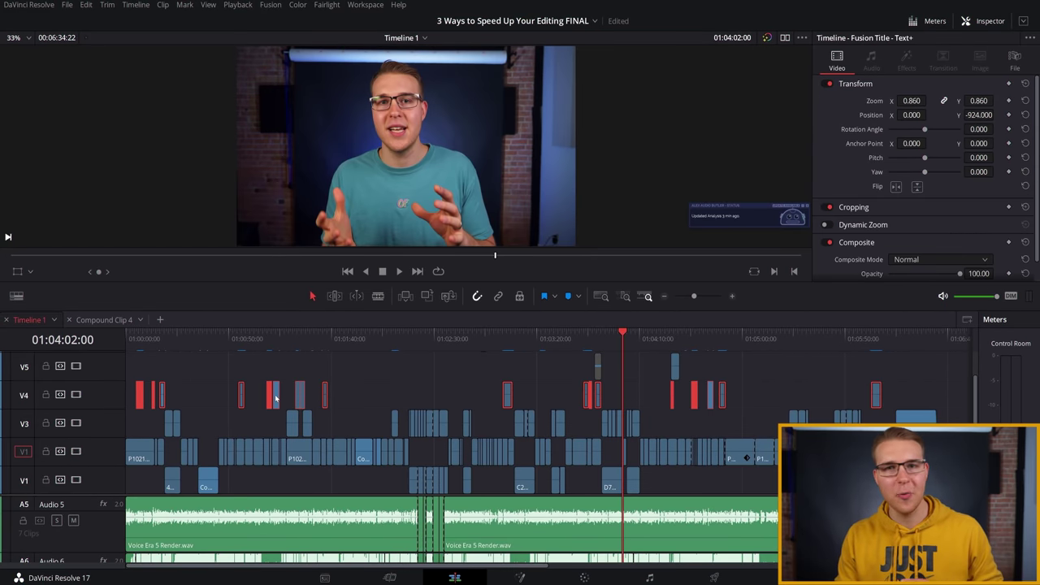
Step: Colour the V4 clips orange, then clear the selection and select a run of Video 2 clips
{"action": "right_click", "coordinate": [275, 398]}
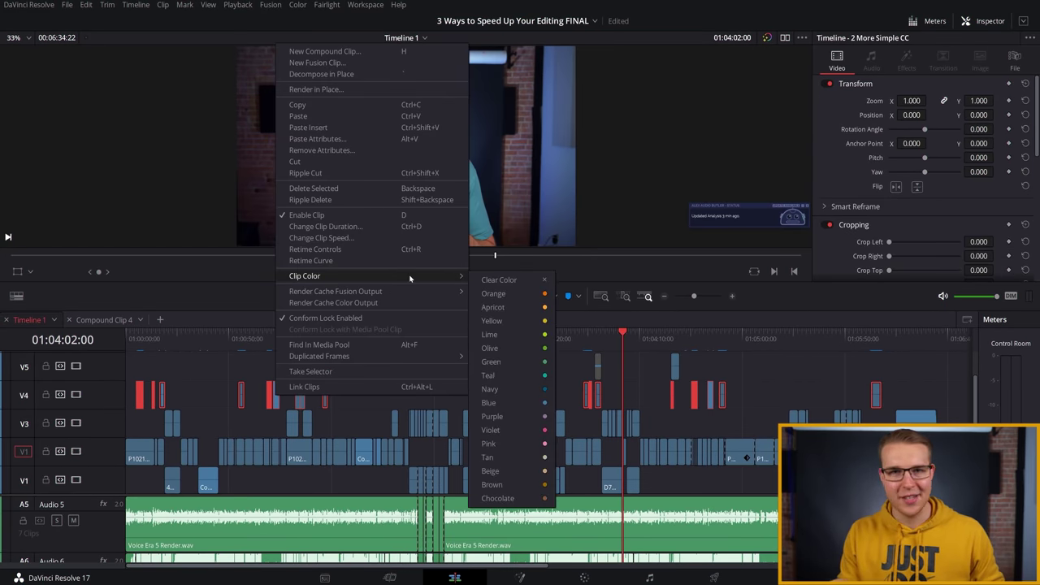
{"action": "left_click", "coordinate": [559, 320]}
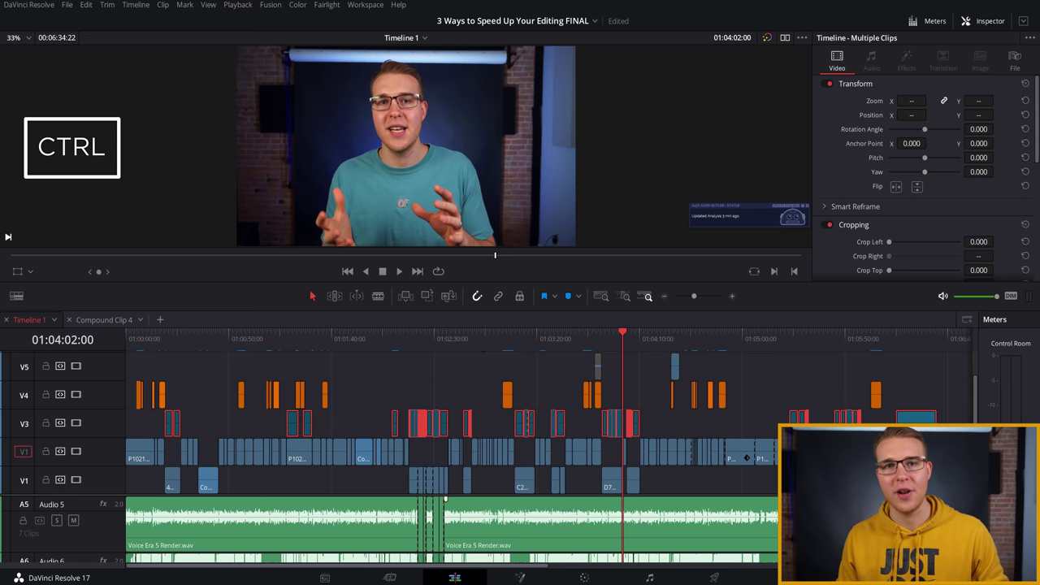
{"action": "key", "text": "ctrl+shift+a"}
{"action": "left_click_drag", "start_coordinate": [797, 452], "coordinate": [132, 450]}
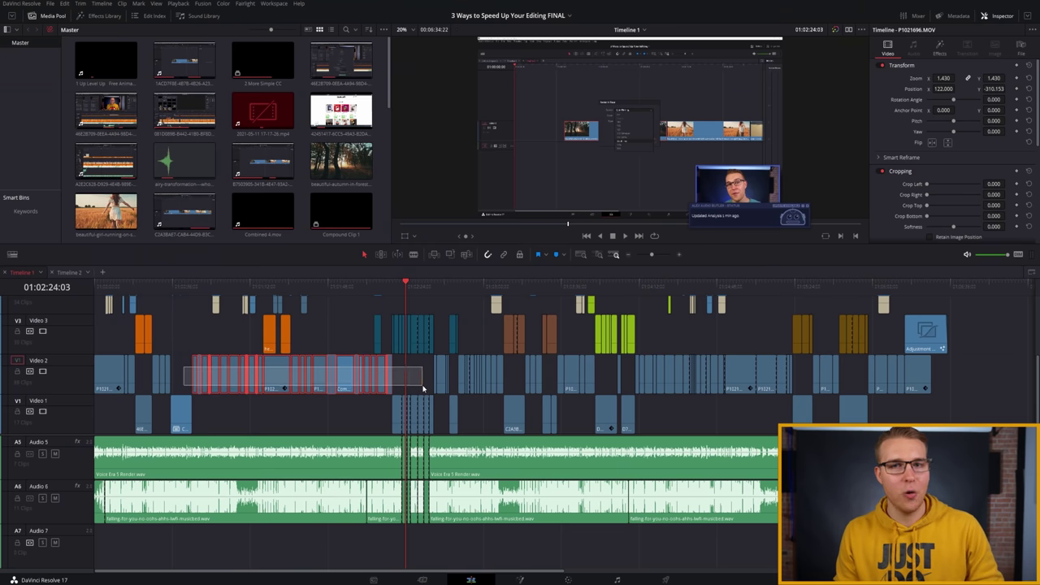
{"action": "left_click_drag", "start_coordinate": [423, 389], "coordinate": [422, 388]}
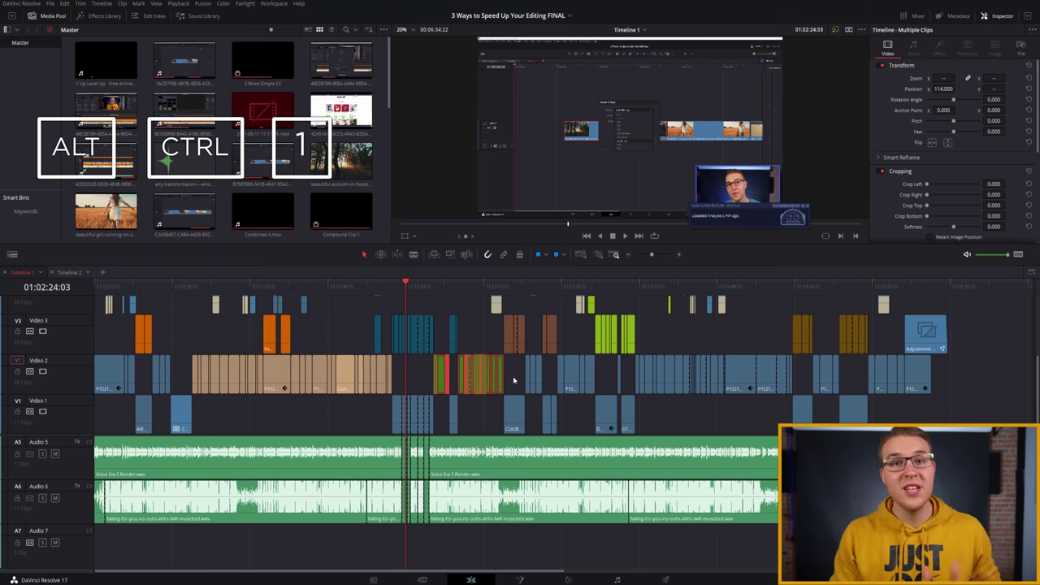
Step: Give another clip group clip colour 4 with Ctrl+Alt+4, then select further Video 1–3 clip groups
{"action": "left_click_drag", "start_coordinate": [513, 376], "coordinate": [666, 374]}
{"action": "key", "text": "ctrl+alt+4"}
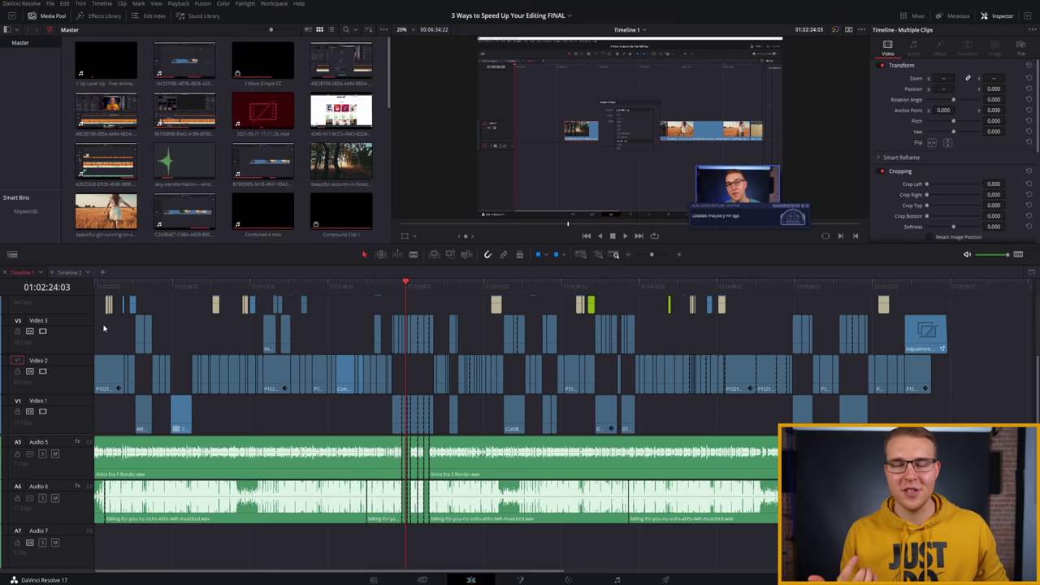
{"action": "left_click_drag", "start_coordinate": [102, 324], "coordinate": [166, 417]}
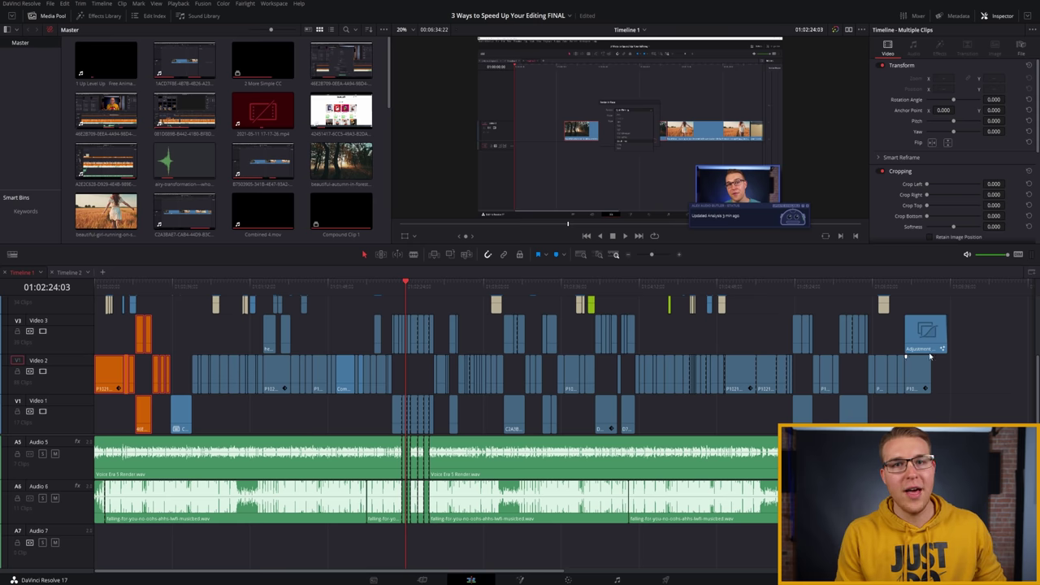
{"action": "left_click_drag", "start_coordinate": [1001, 324], "coordinate": [916, 394]}
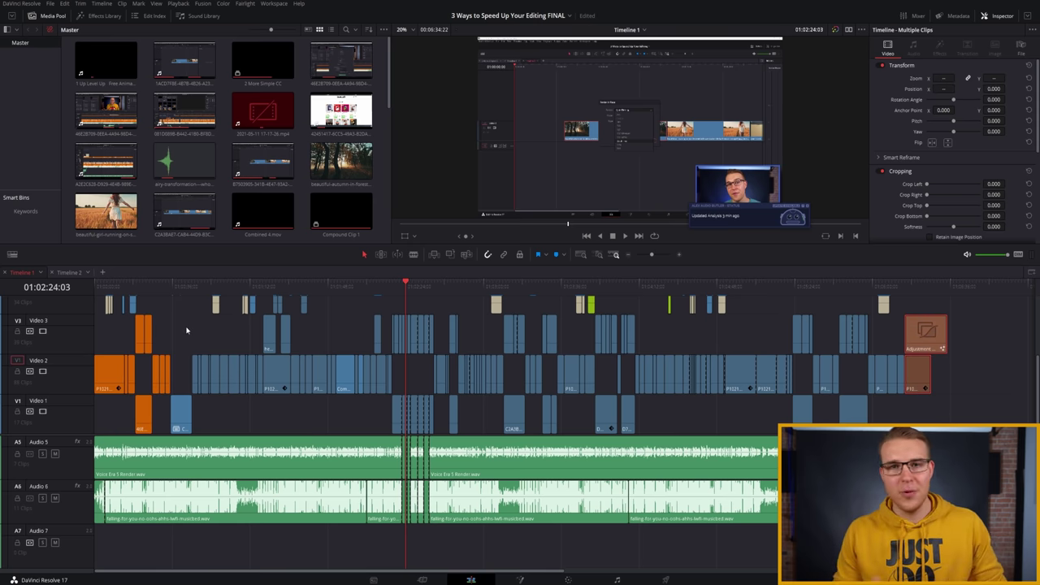
{"action": "left_click_drag", "start_coordinate": [191, 331], "coordinate": [312, 372]}
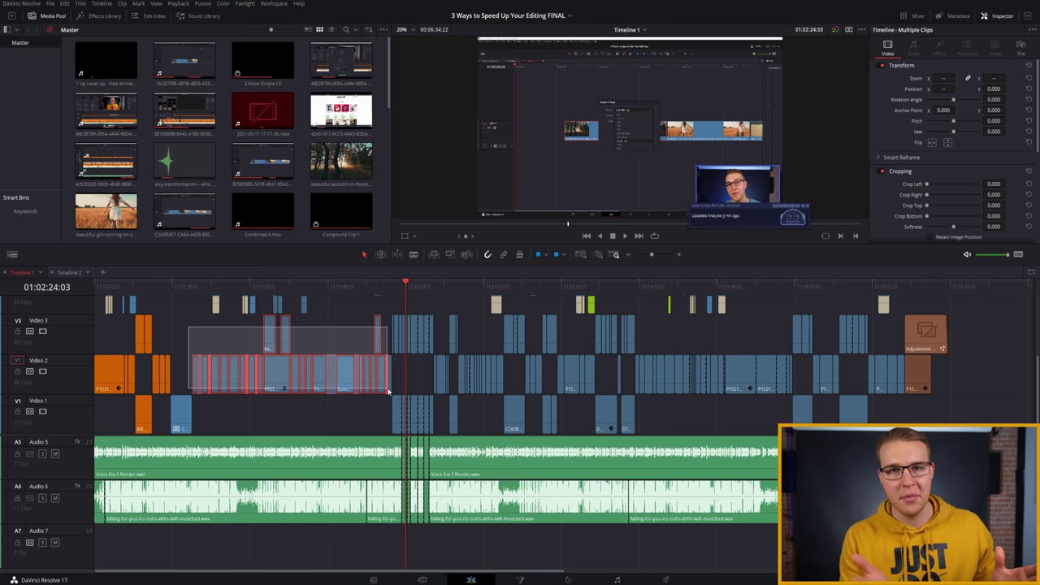
{"action": "left_click_drag", "start_coordinate": [390, 392], "coordinate": [390, 392]}
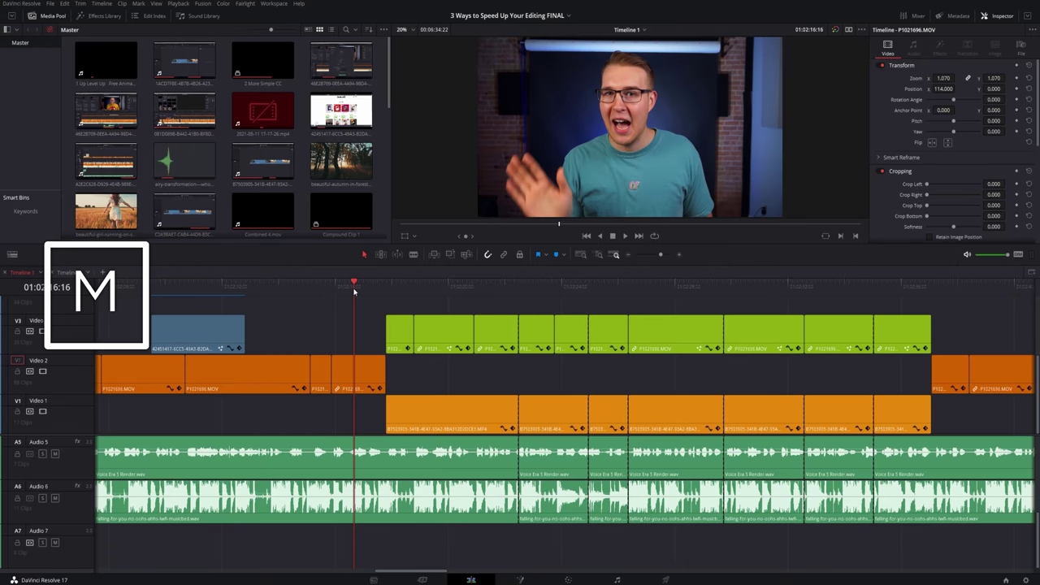
Step: Add a marker at 01:02:19:08 and name it 'Add'
{"action": "left_click", "coordinate": [430, 295]}
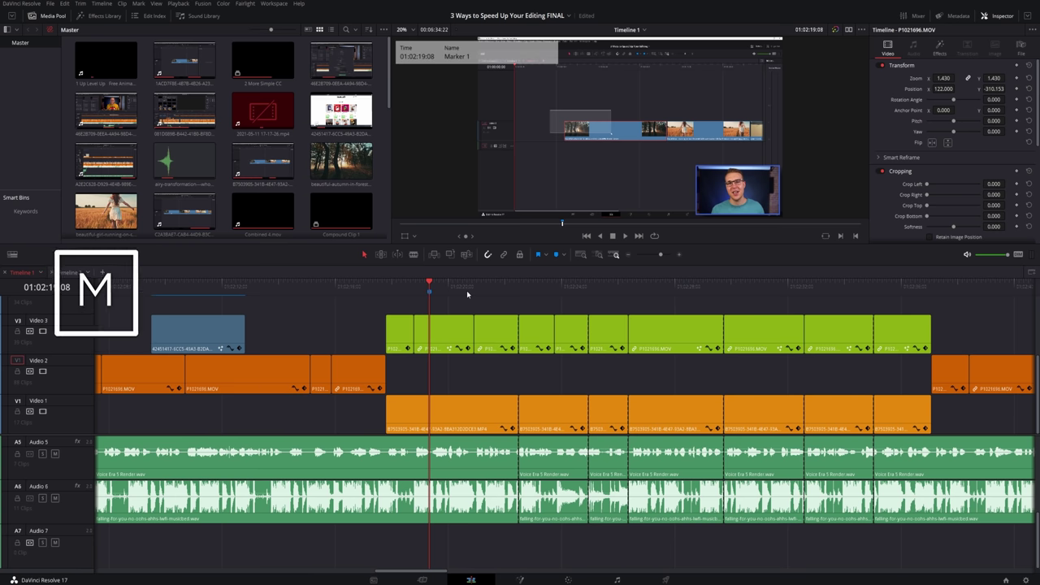
{"action": "key", "text": "m"}
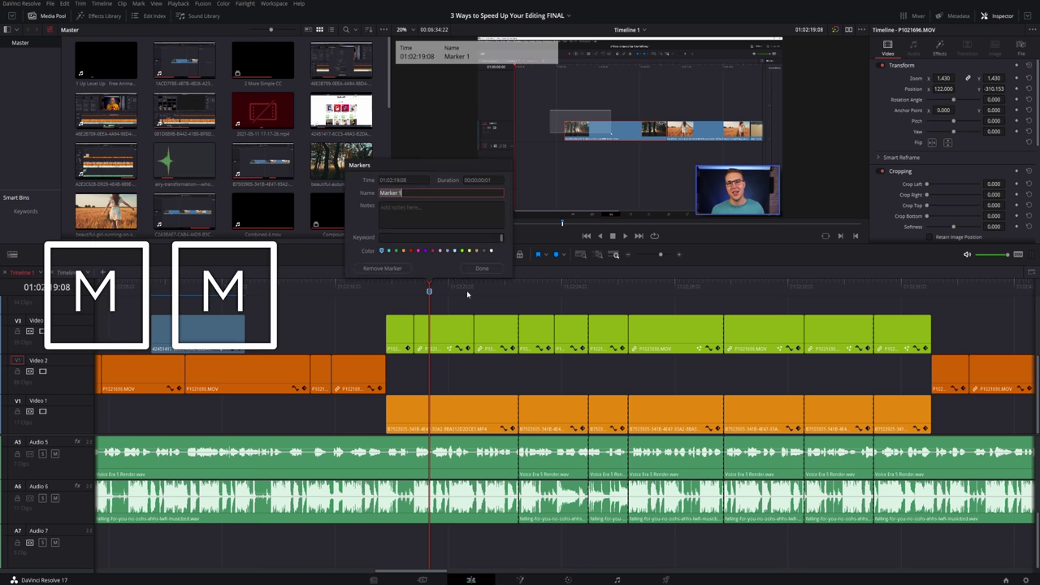
{"action": "type", "text": "Add"}
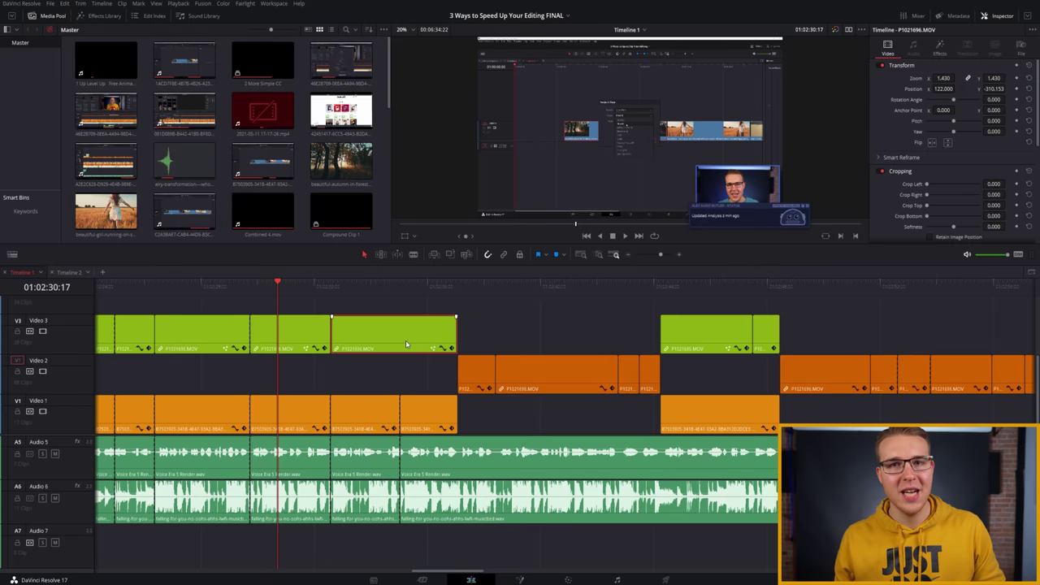
Step: Give the green Video 3 clip a Speed Ramp up from 0%, then raise its speed to 127.77%
{"action": "key", "text": "ctrl+r"}
{"action": "left_click", "coordinate": [398, 359]}
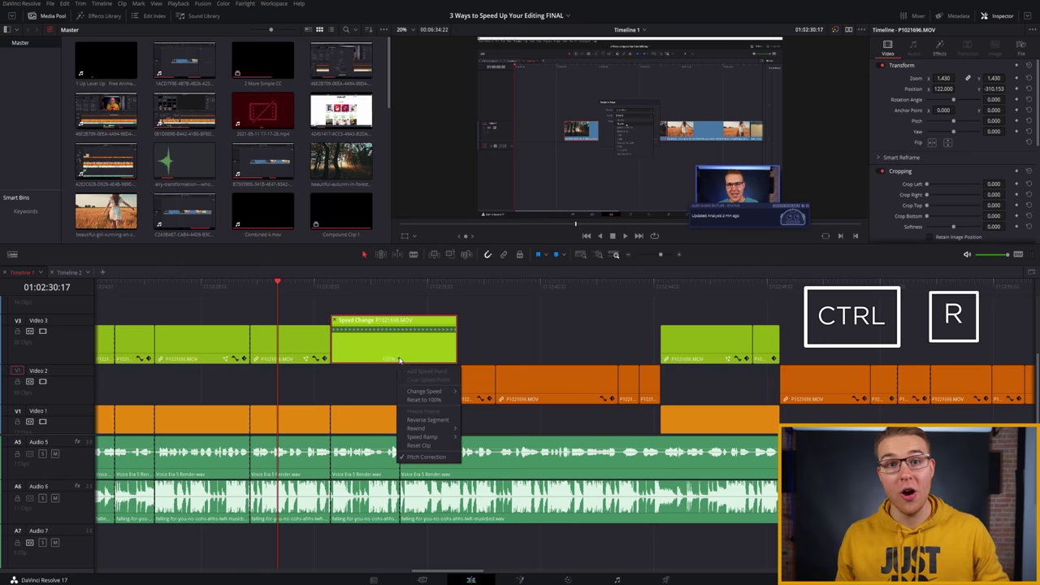
{"action": "left_click", "coordinate": [482, 439]}
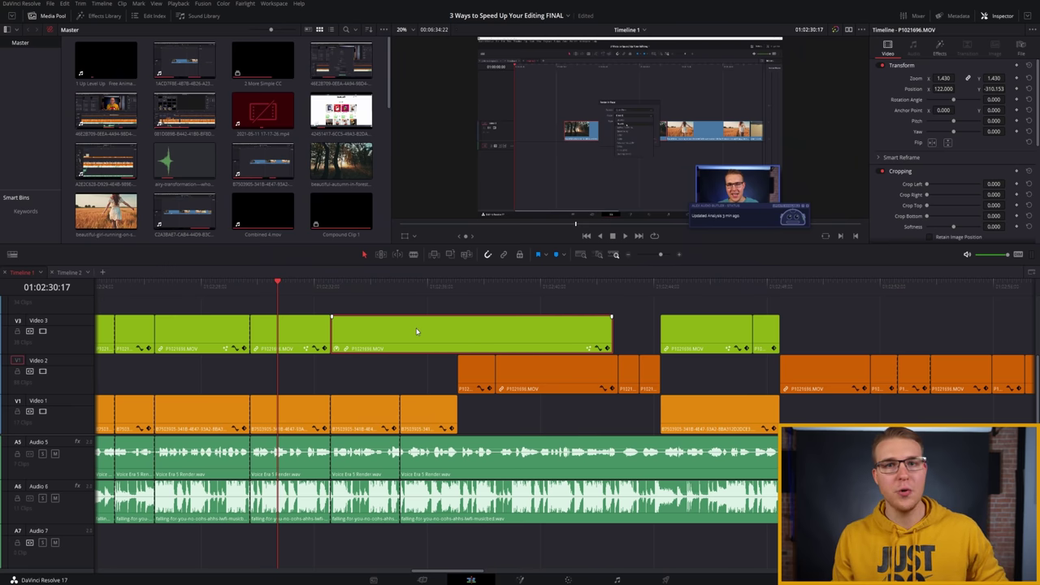
{"action": "key", "text": "r"}
{"action": "left_click_drag", "start_coordinate": [469, 207], "coordinate": [476, 205]}
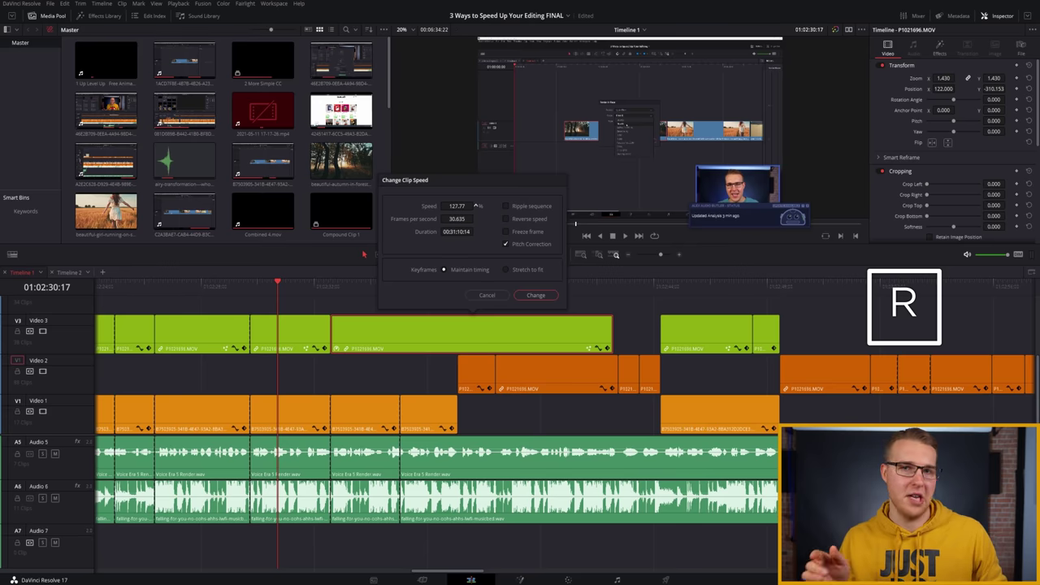